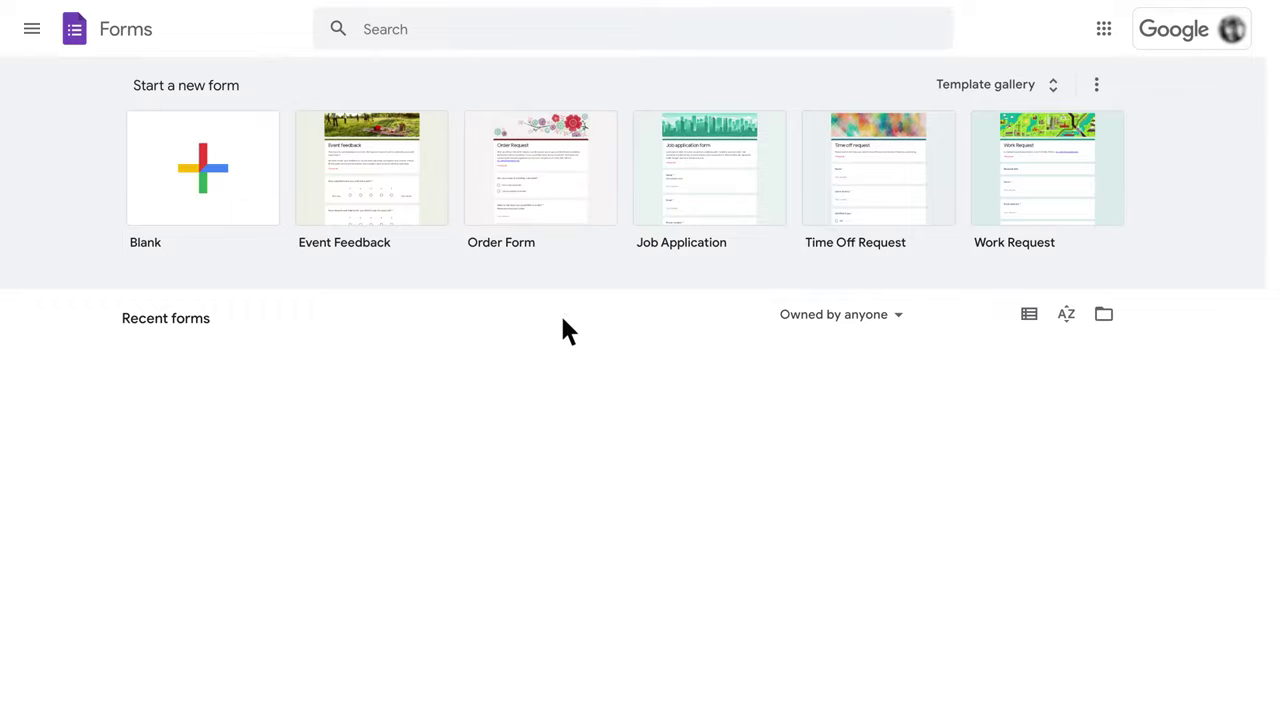
- Create a blank form and name the file "Which HP Movie is the Best?"
click(204, 178)
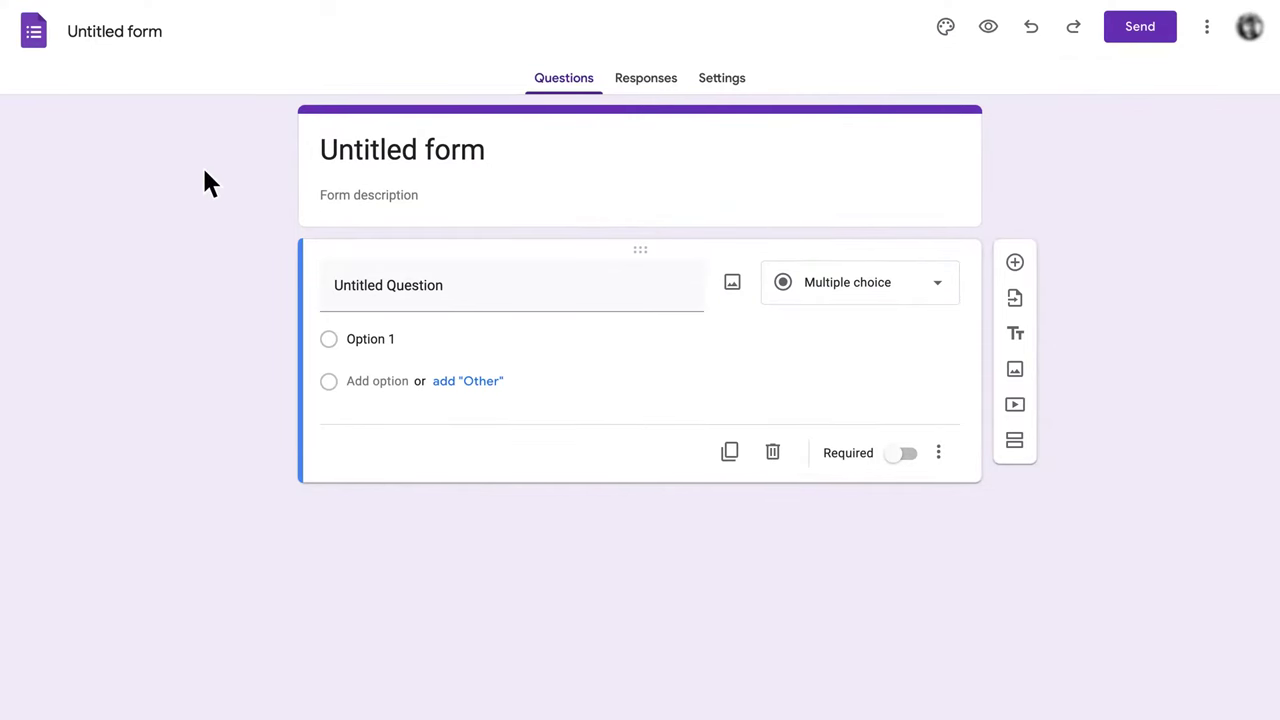
click(116, 32)
key(BackSpace)
text(Which HP Movie is the Best?)
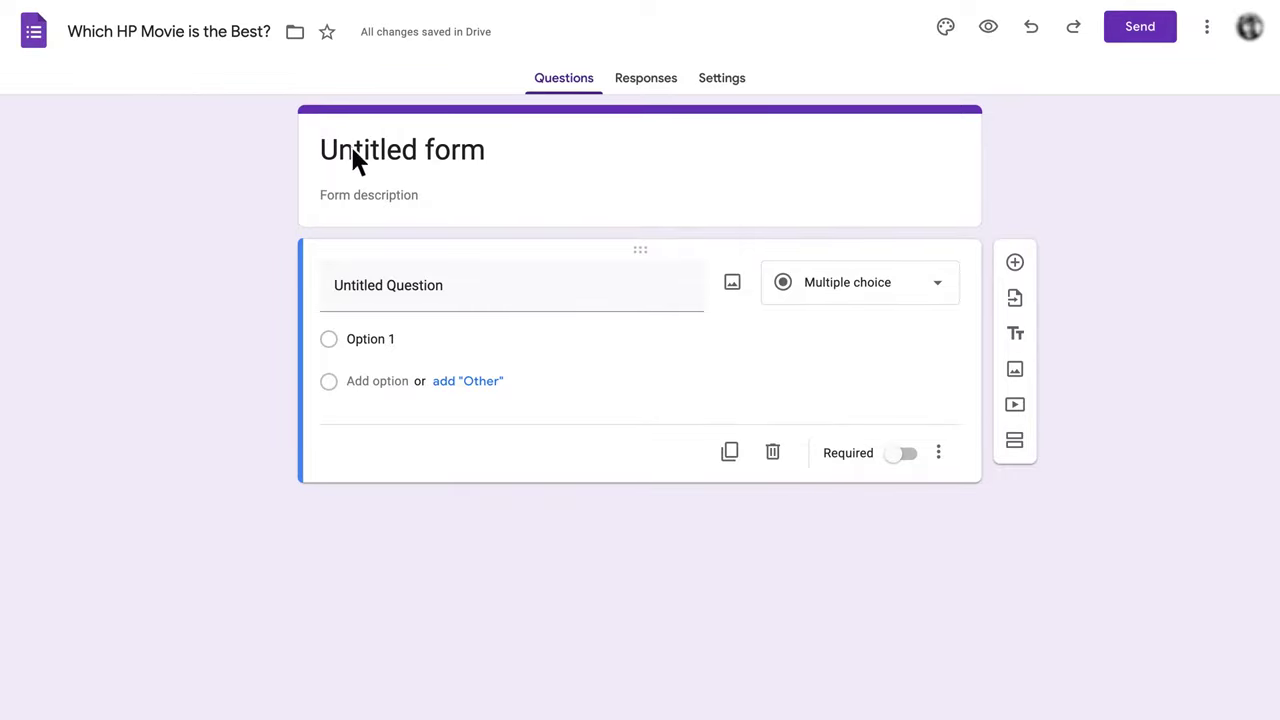
- Title the form 'All "Harry Potter" Movies Ranked from Best to Worse' and describe it as "I solemnly swear I am up to no good."
triple_click(353, 148)
text(All "Harry Potter" Movies Ranked from Best to Worse)
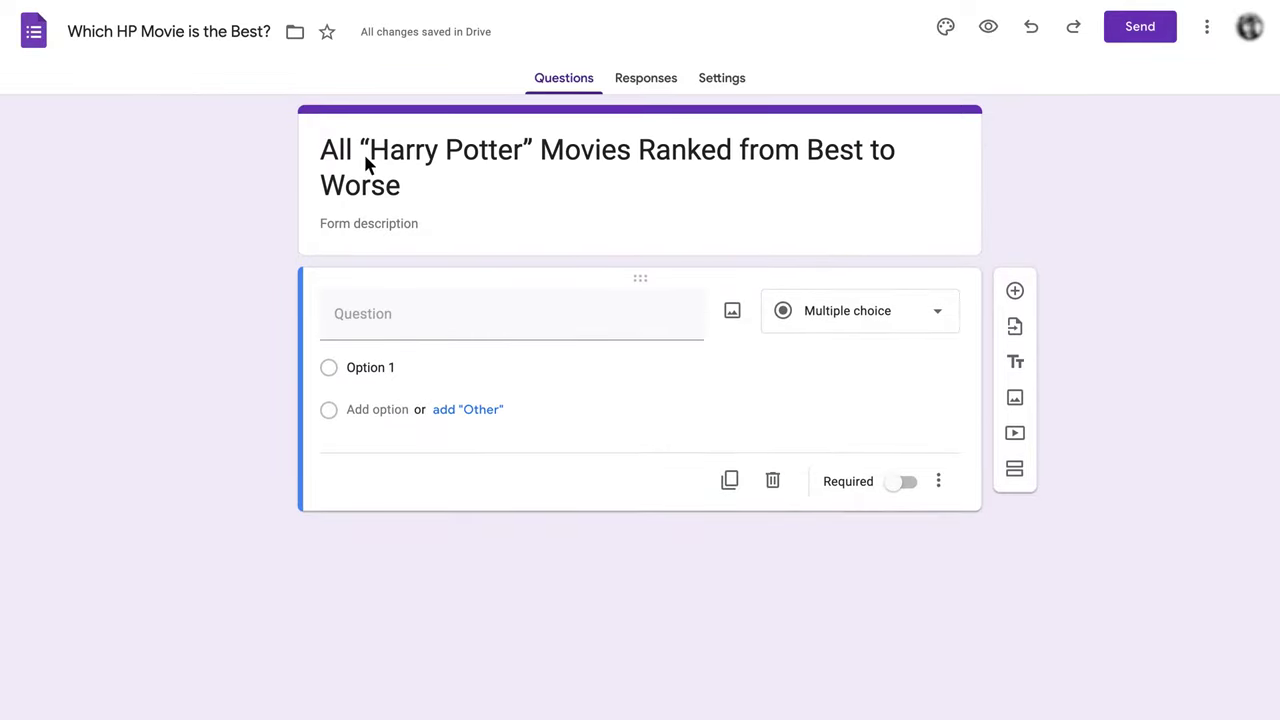
click(408, 226)
text(I solemnly swear I am up to no good.)
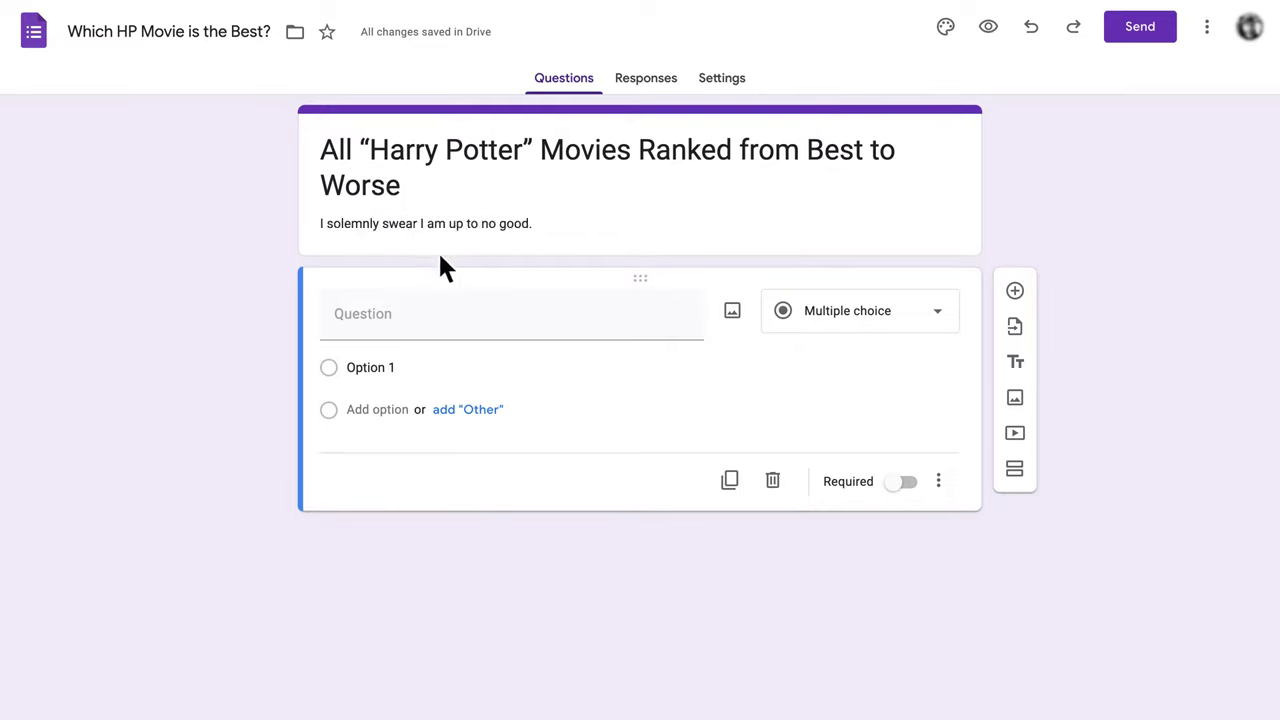
- Add a multiple choice grid question reading "Hey Muggles! Please rate your favourite Harry Potter films in order of preference."
click(489, 308)
text(Hey Muggles! Please rate your favourite Harry Potter films in order of preference.)
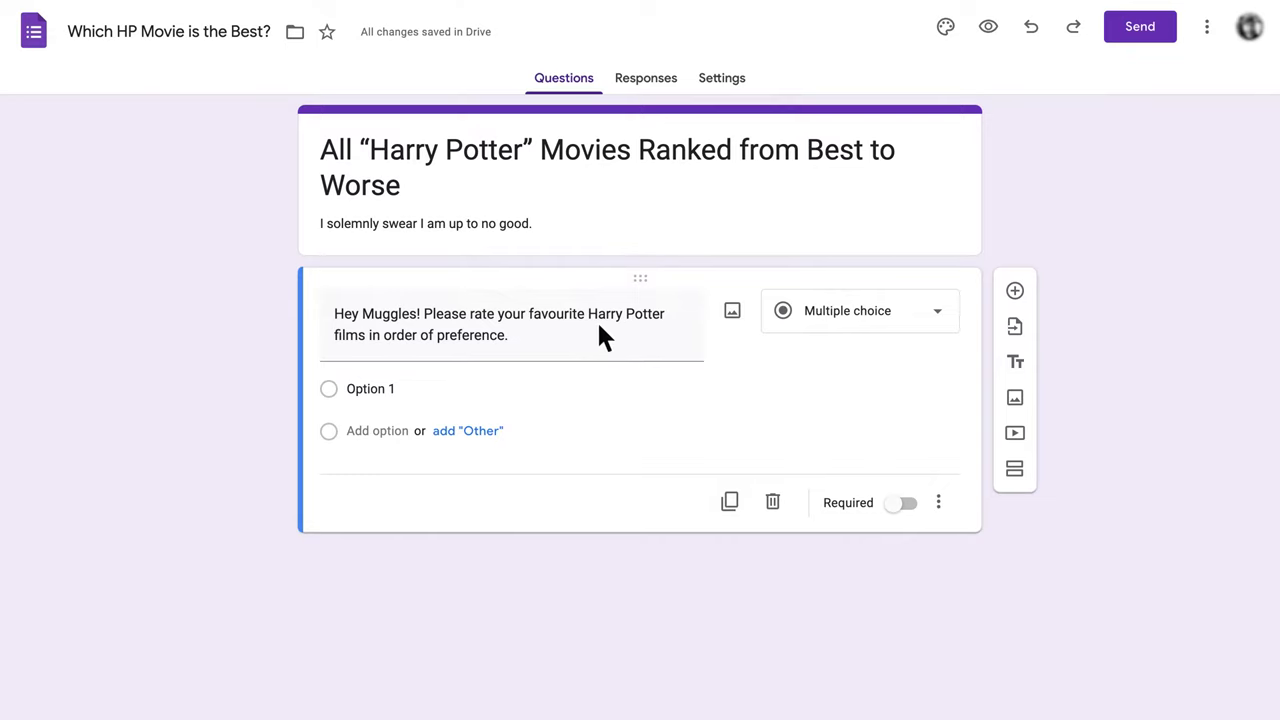
click(862, 314)
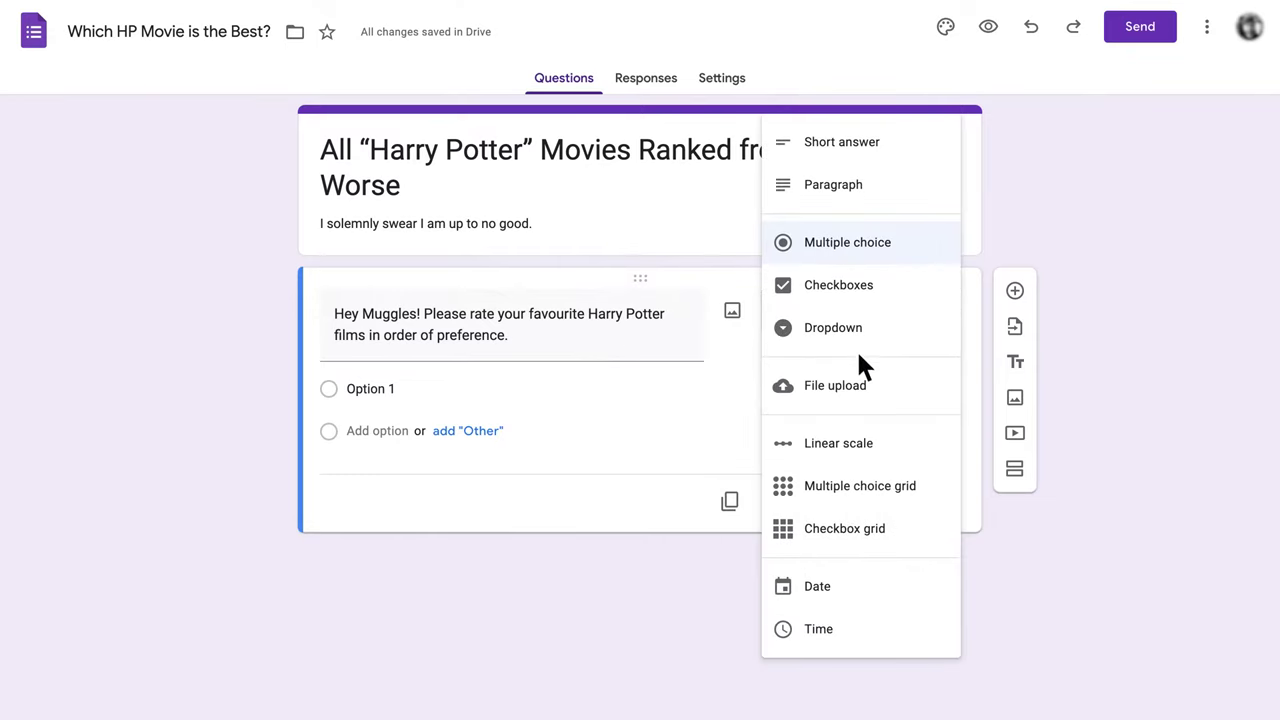
click(862, 486)
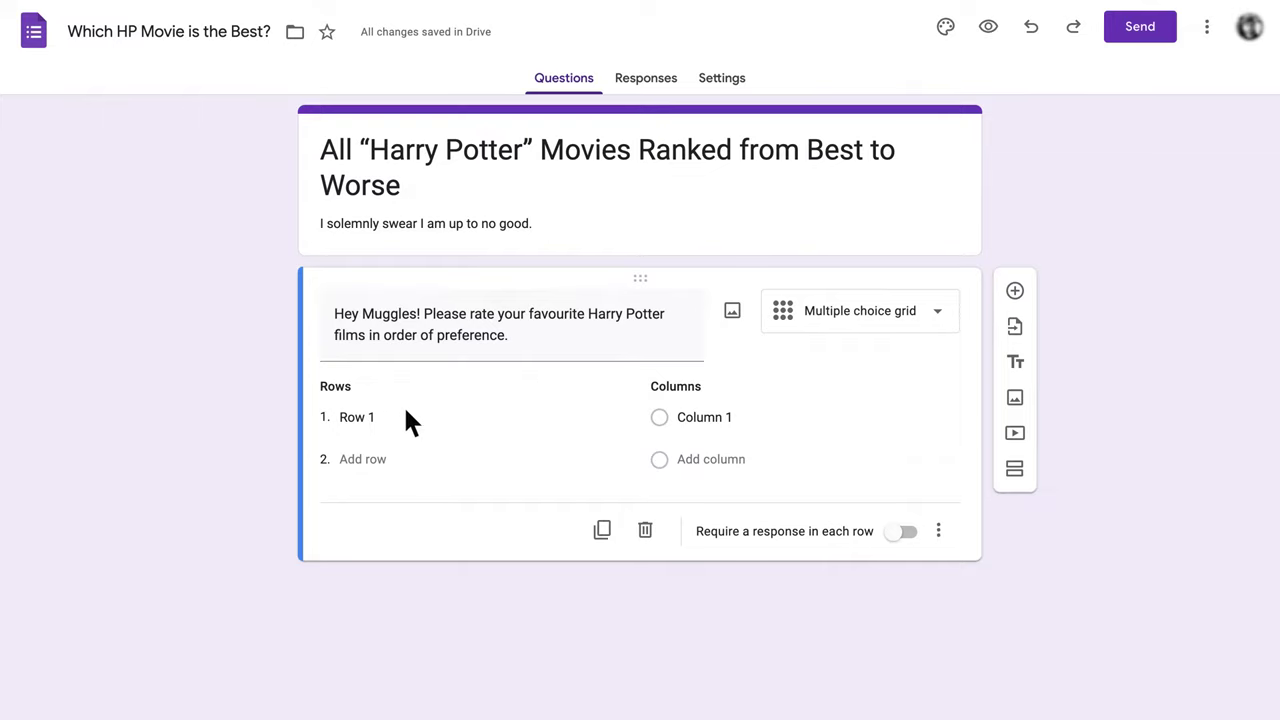
- Fill the grid rows with the eight Harry Potter film titles and label the columns 1 to 8
text(Harry Potter and the Sorcerer's Stone Harry Potter and the Chamber of Secrets Harry Potter and the Prisoner of Azkaban)
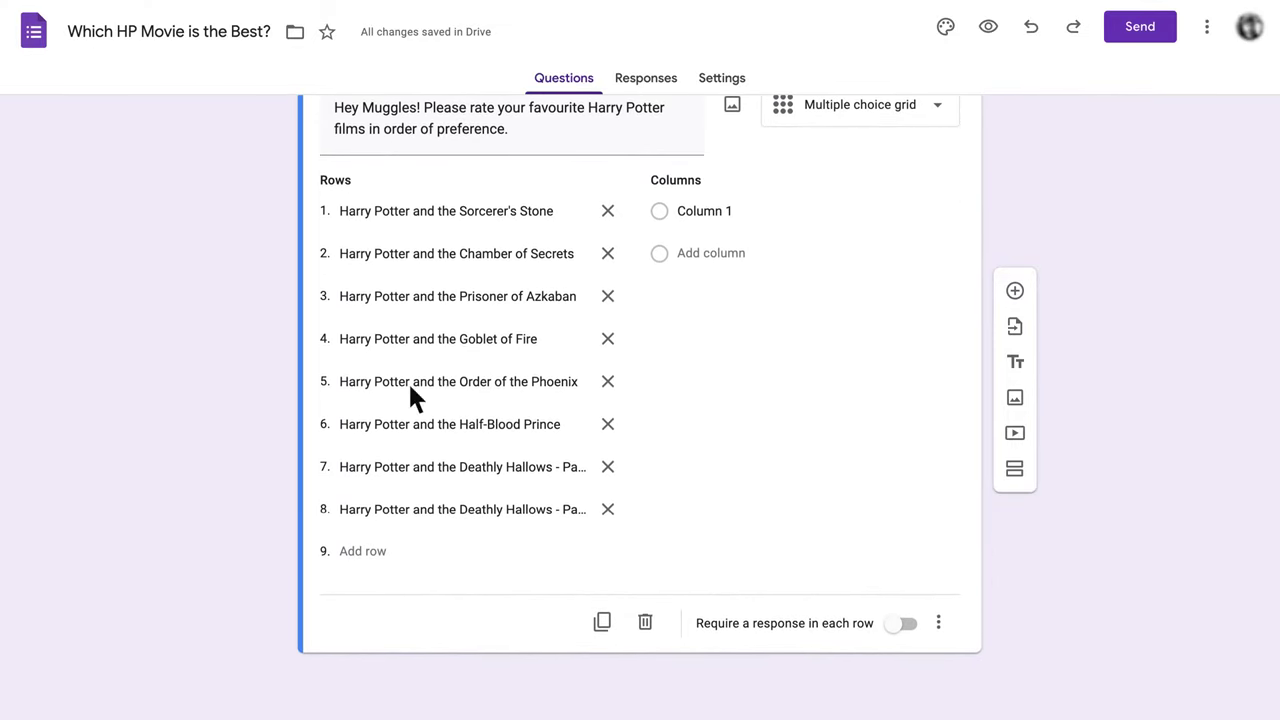
click(711, 210)
text(1 2 3)
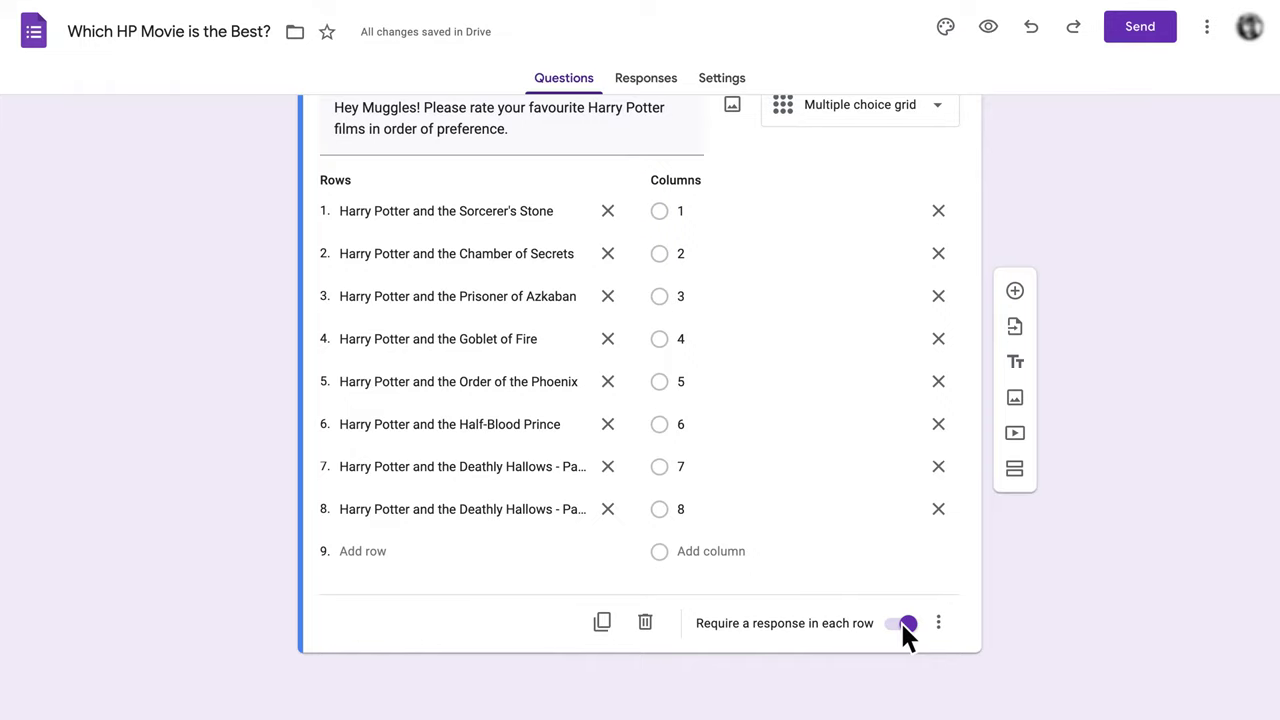
- Require a response in each row of the grid question and limit it to one response per column
click(938, 623)
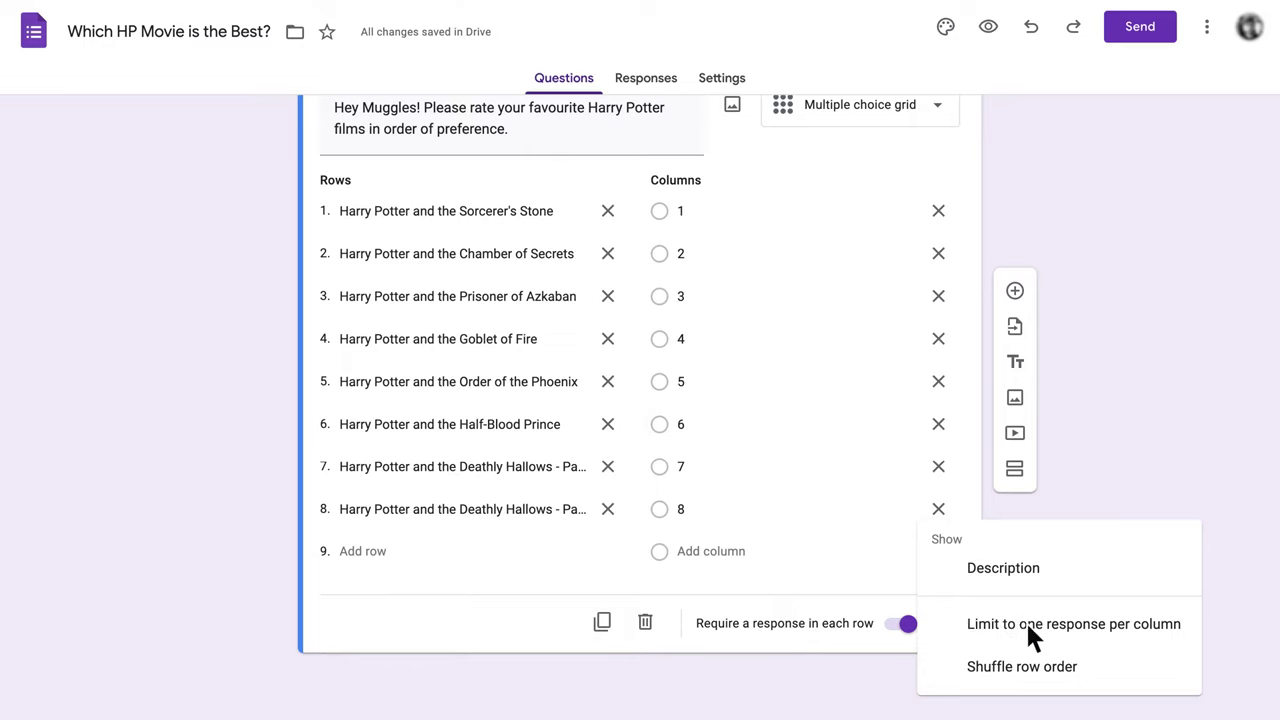
click(1060, 630)
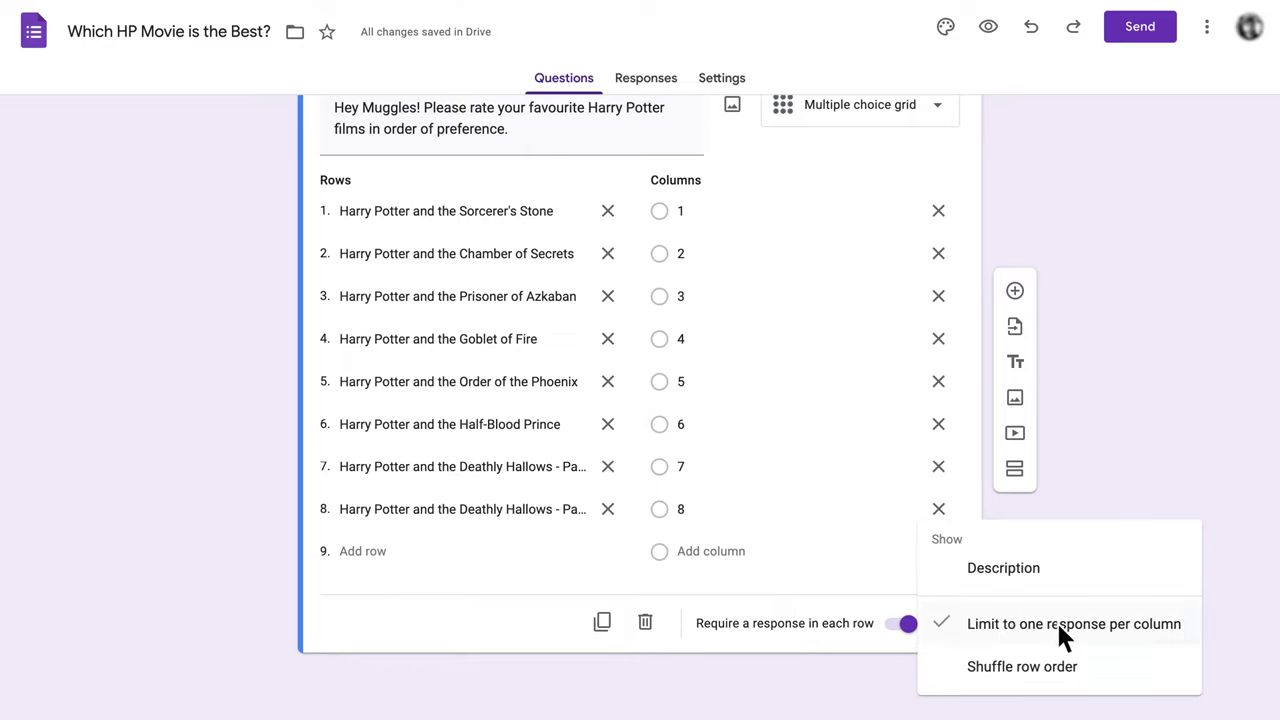
click(1063, 685)
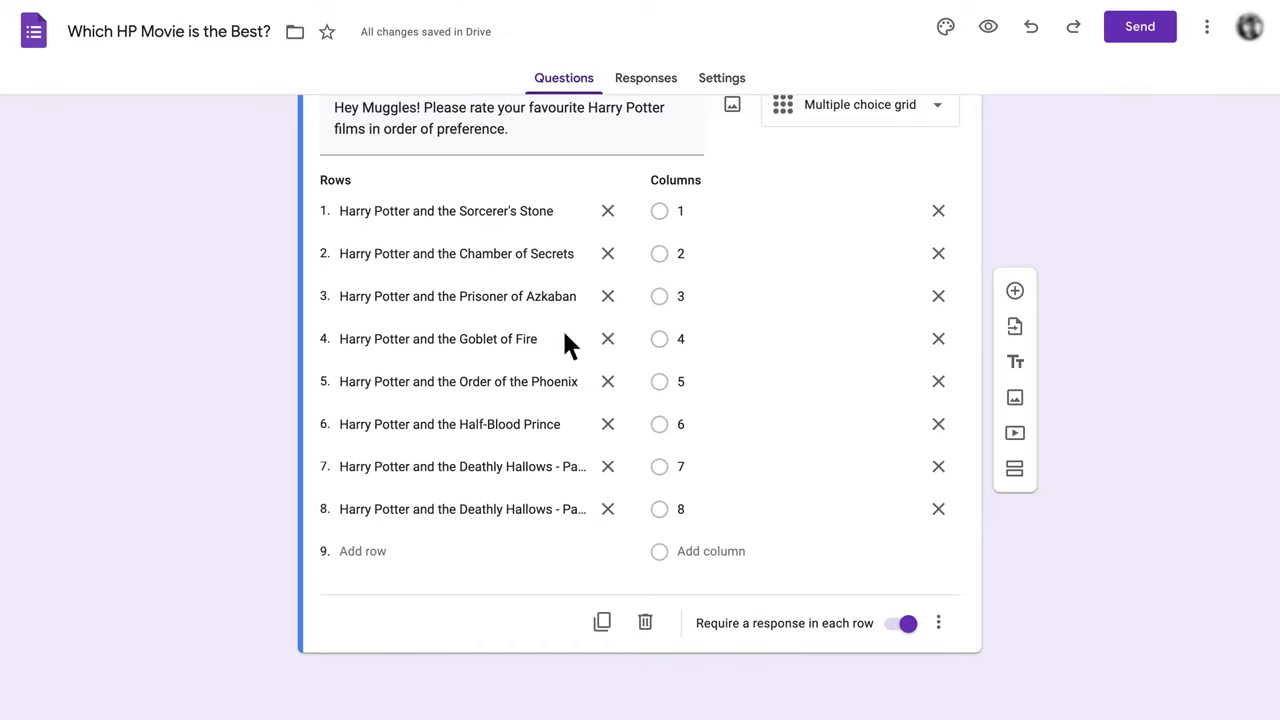
- Preview the finished form and look through the whole ranking grid
click(987, 27)
scroll(985, 24, down, 5)
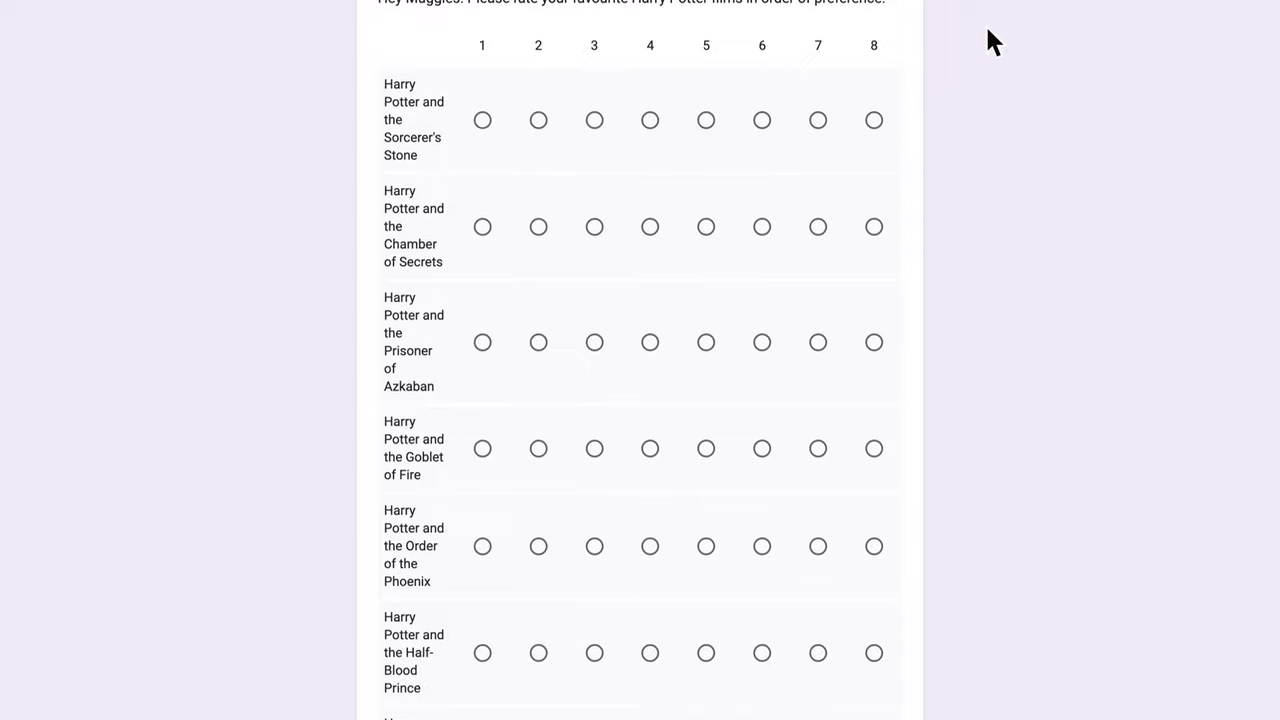
scroll(987, 30, down, 4)
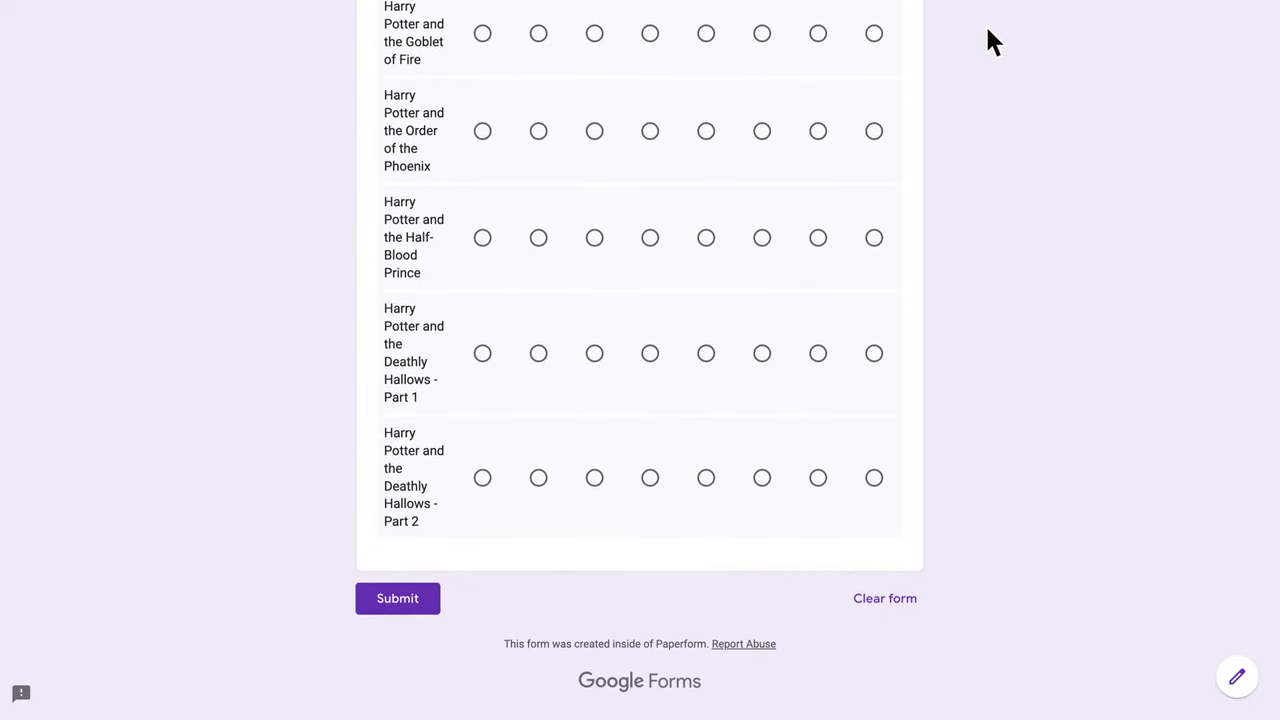
scroll(987, 30, up, 6)
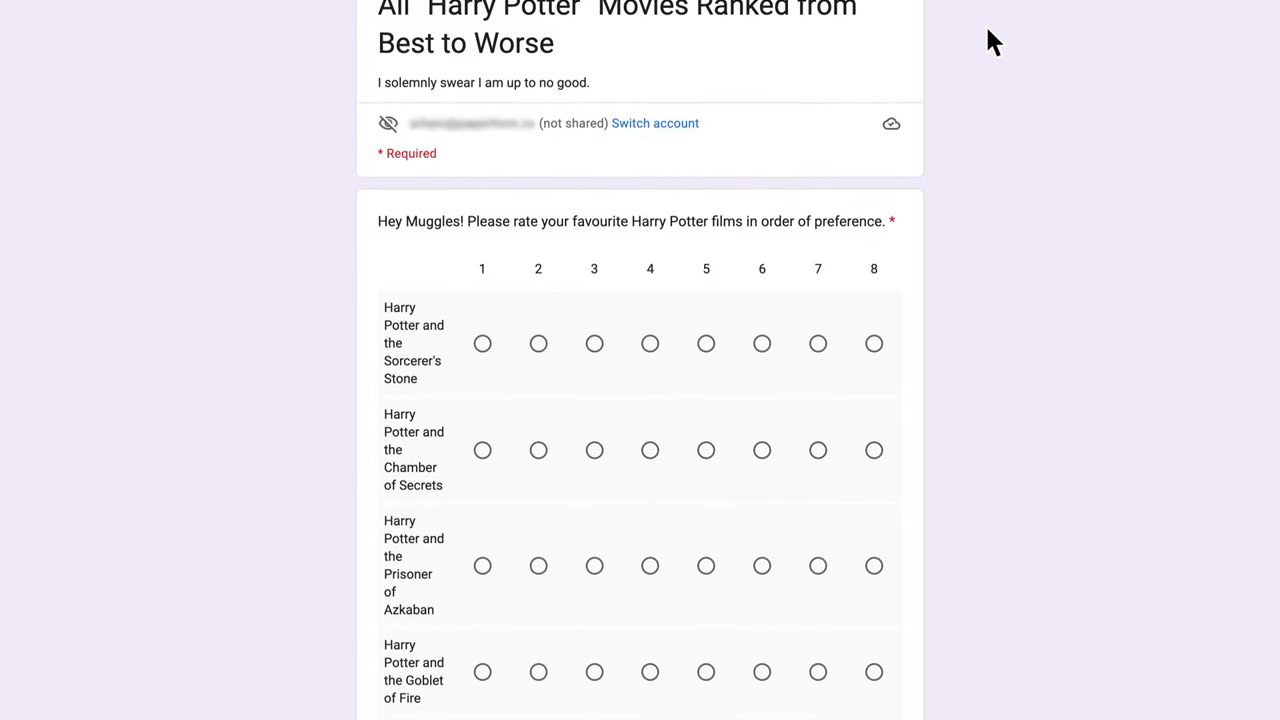
scroll(985, 24, up, 1)
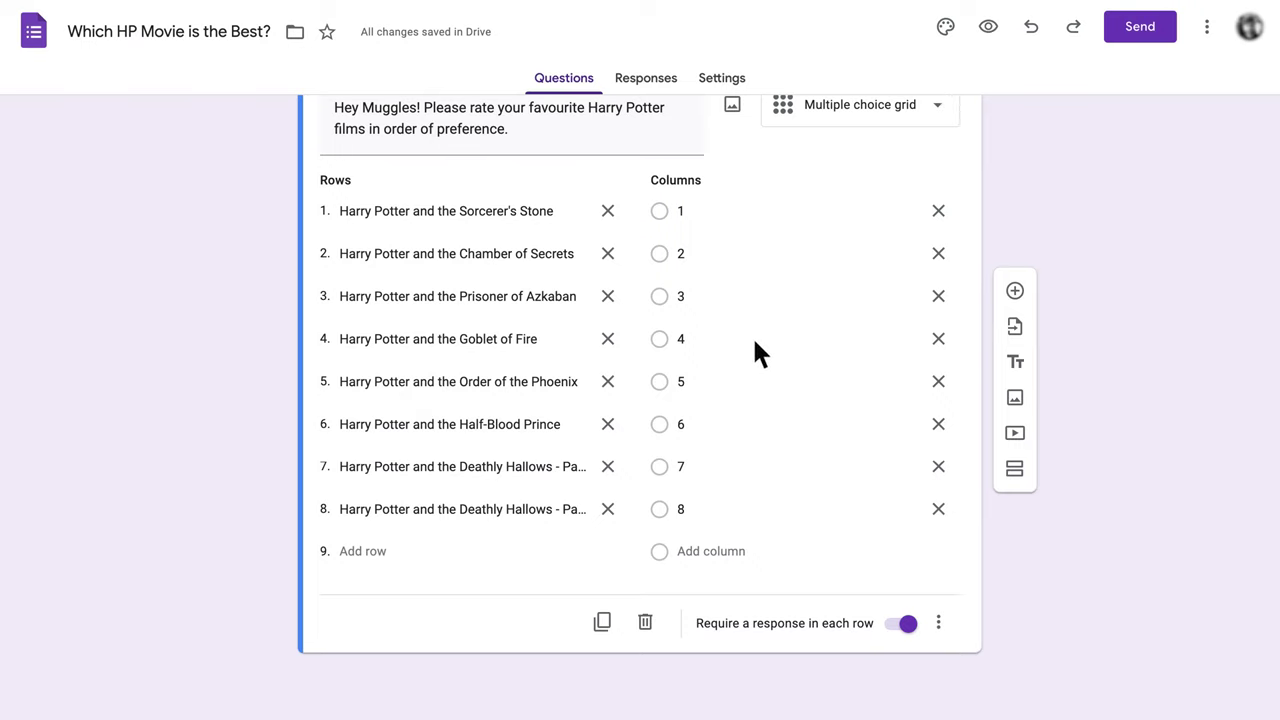
- View the summary of the form's responses
click(646, 80)
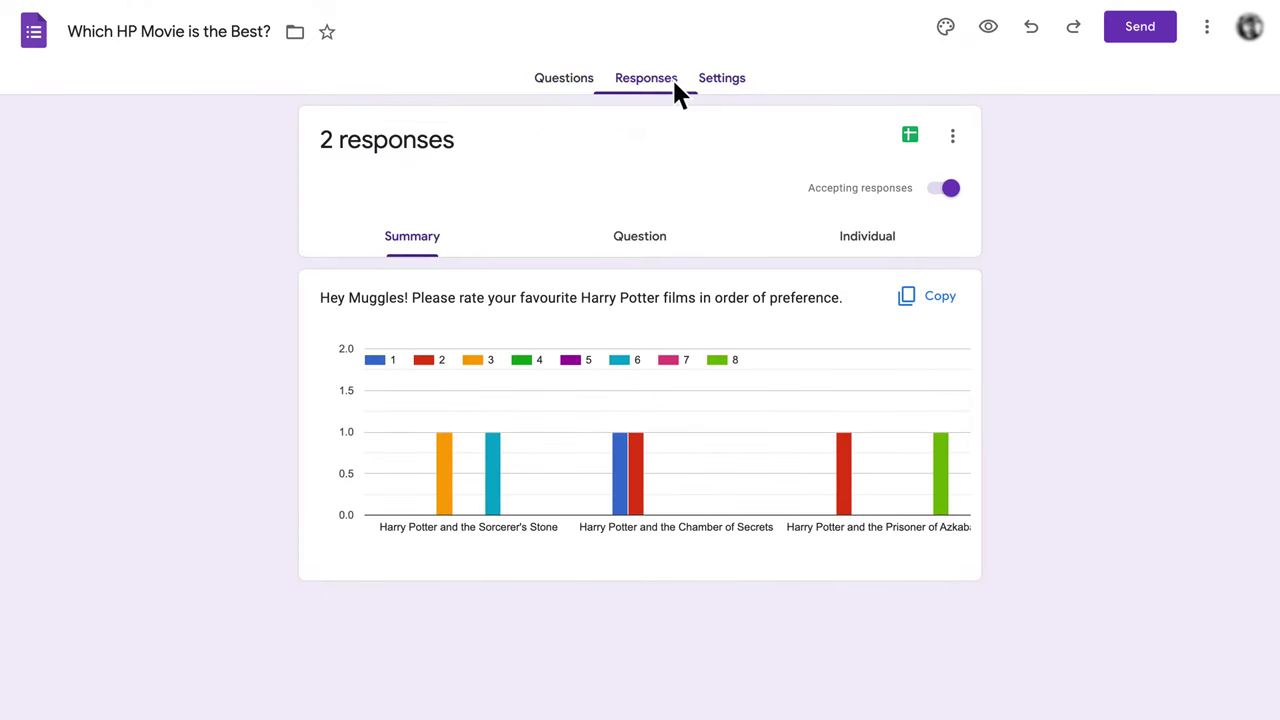
click(725, 93)
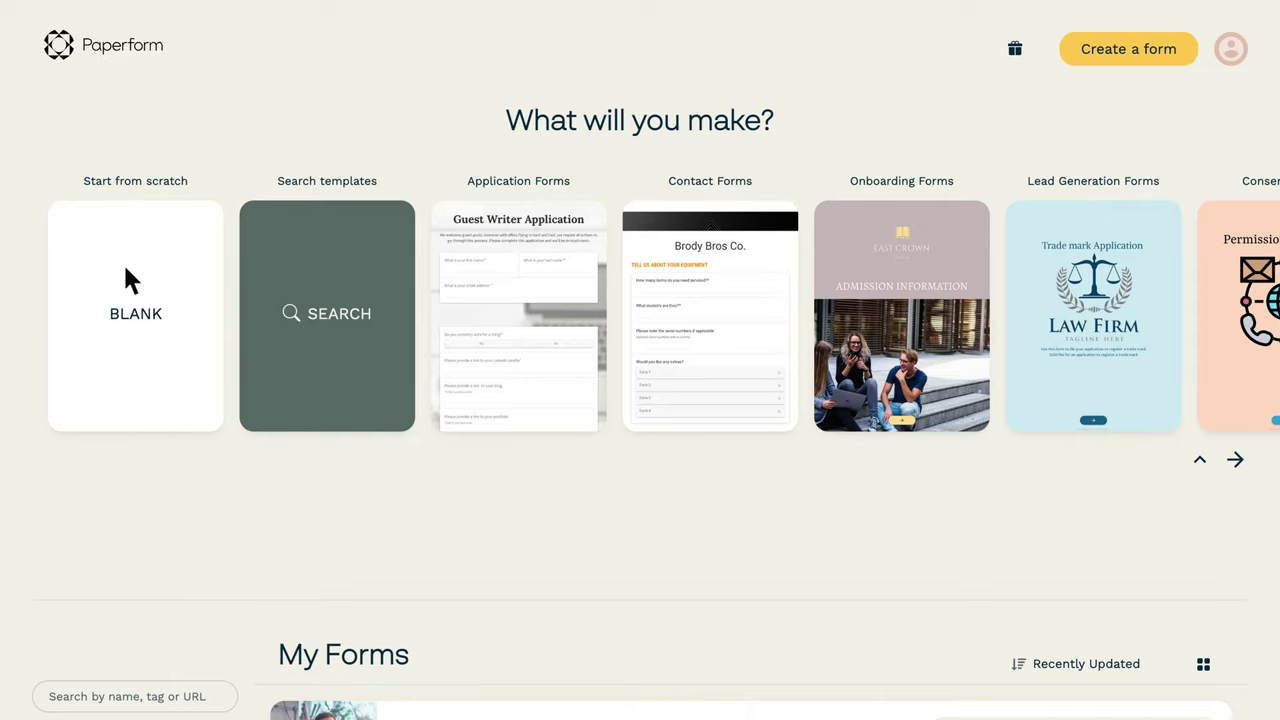
- In Paperform, create a form from scratch and insert a ranking question
click(137, 340)
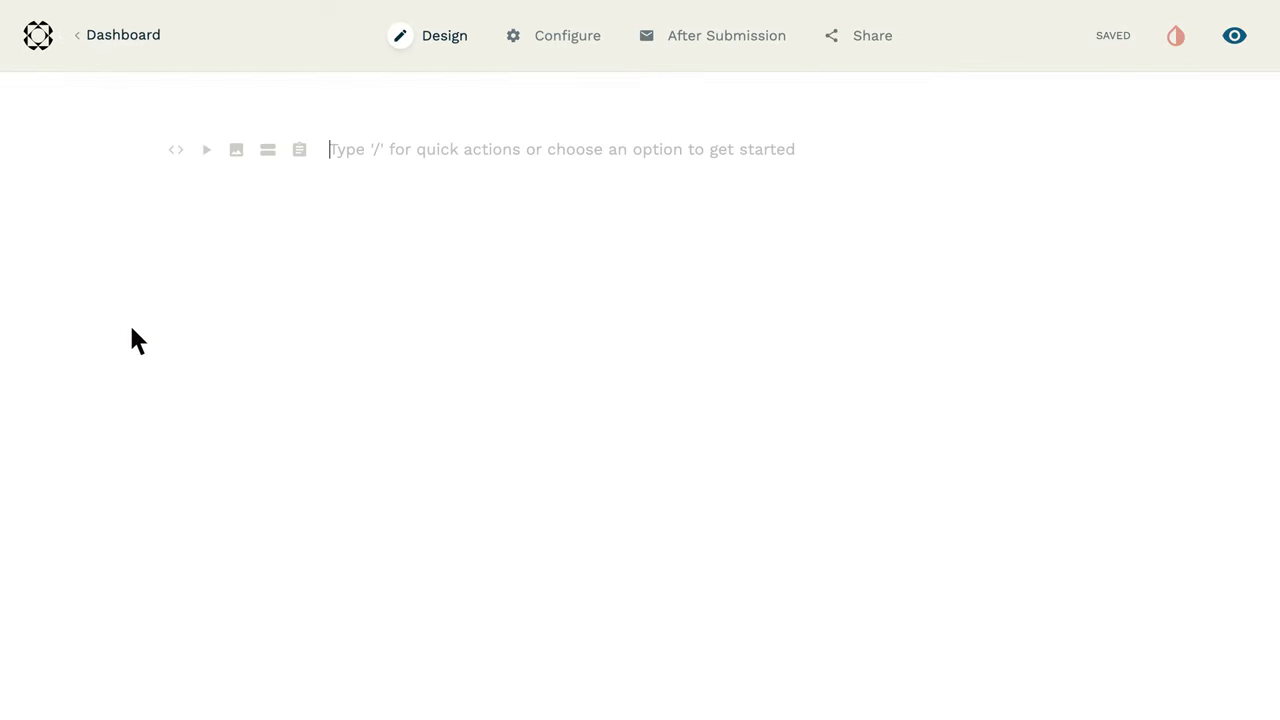
text(/rank)
click(474, 226)
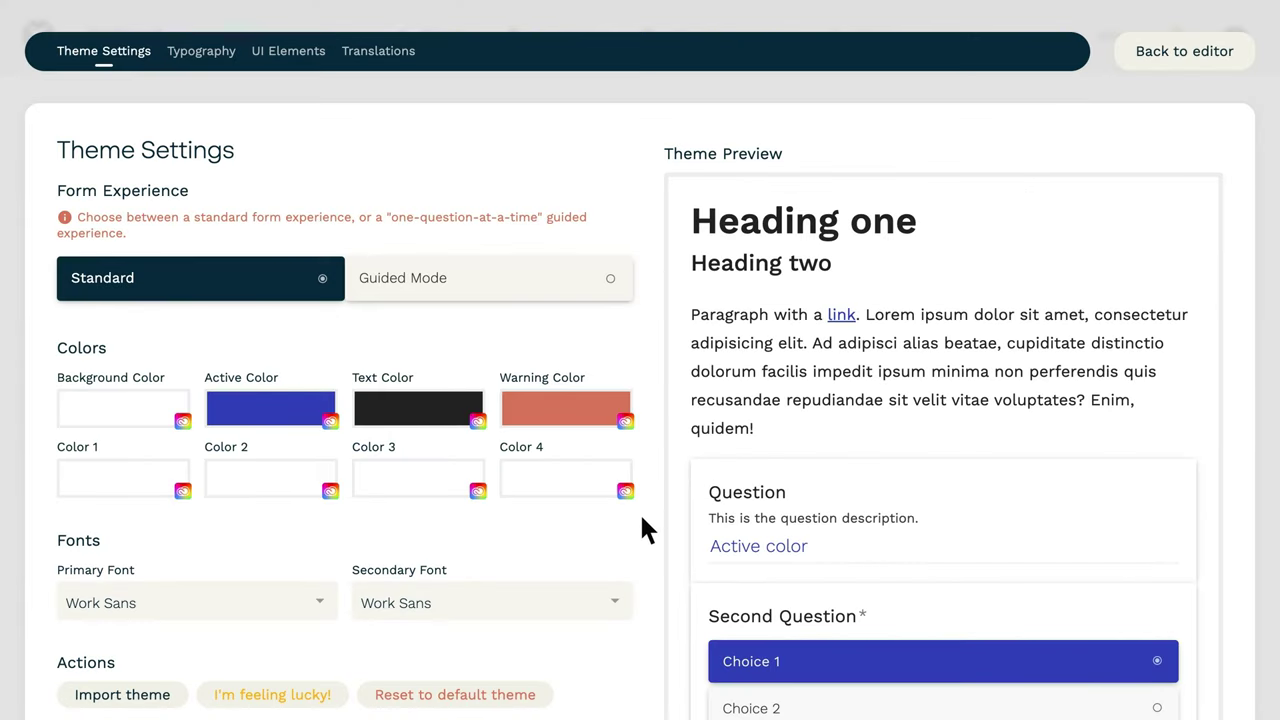
- Customize the form theme's primary font, text color and background color
click(206, 597)
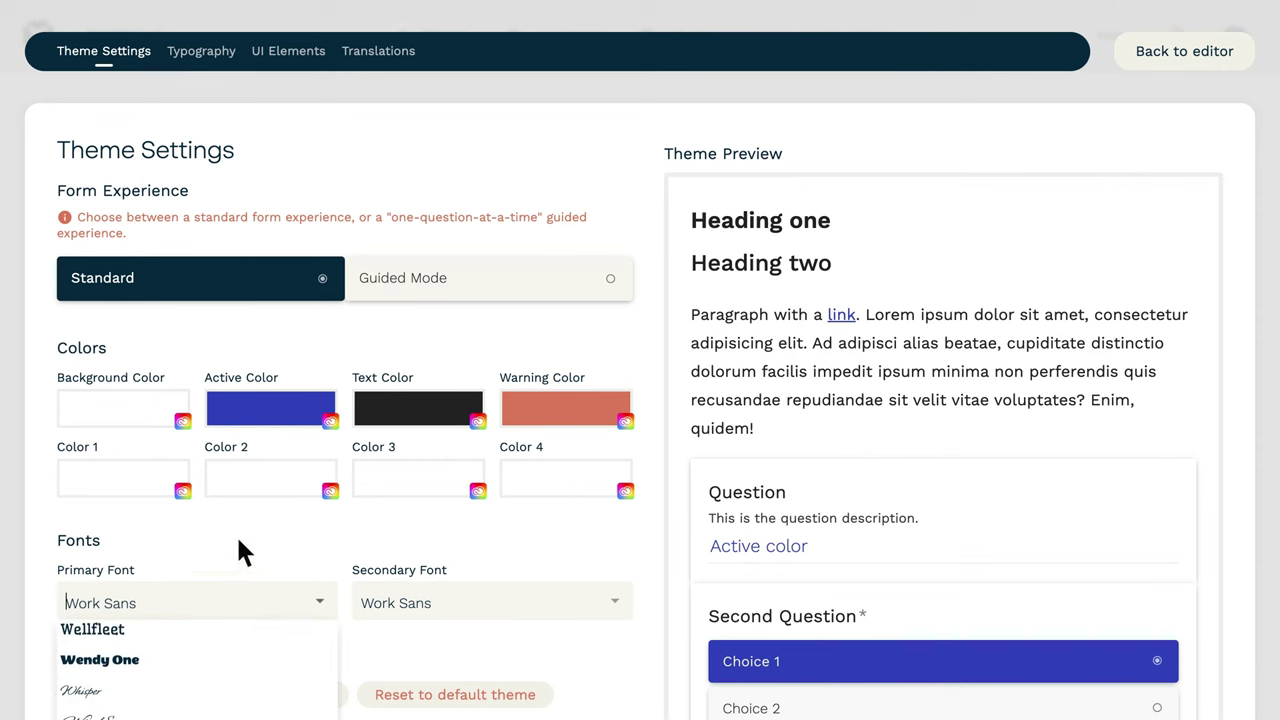
click(390, 412)
drag(391, 443, 336, 490)
click(110, 405)
click(81, 436)
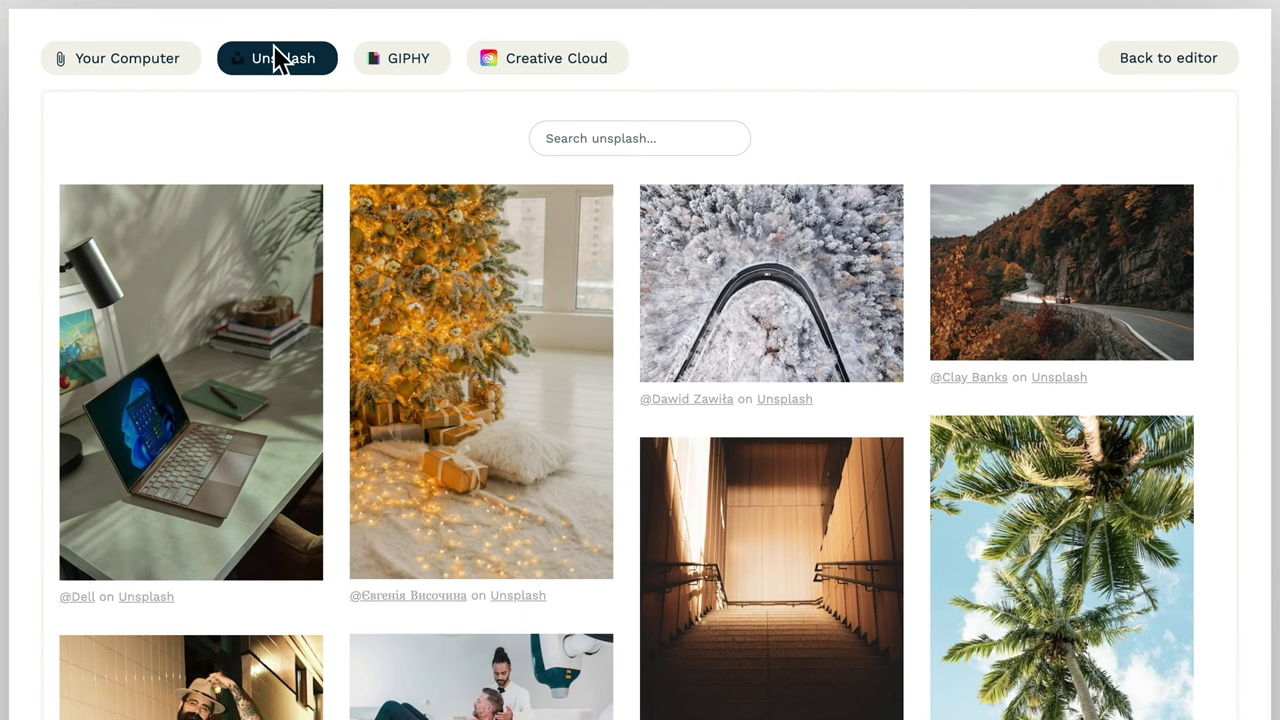
- Pick the photo of the man seated at the pottery table from the Adobe Creative Cloud library
click(551, 60)
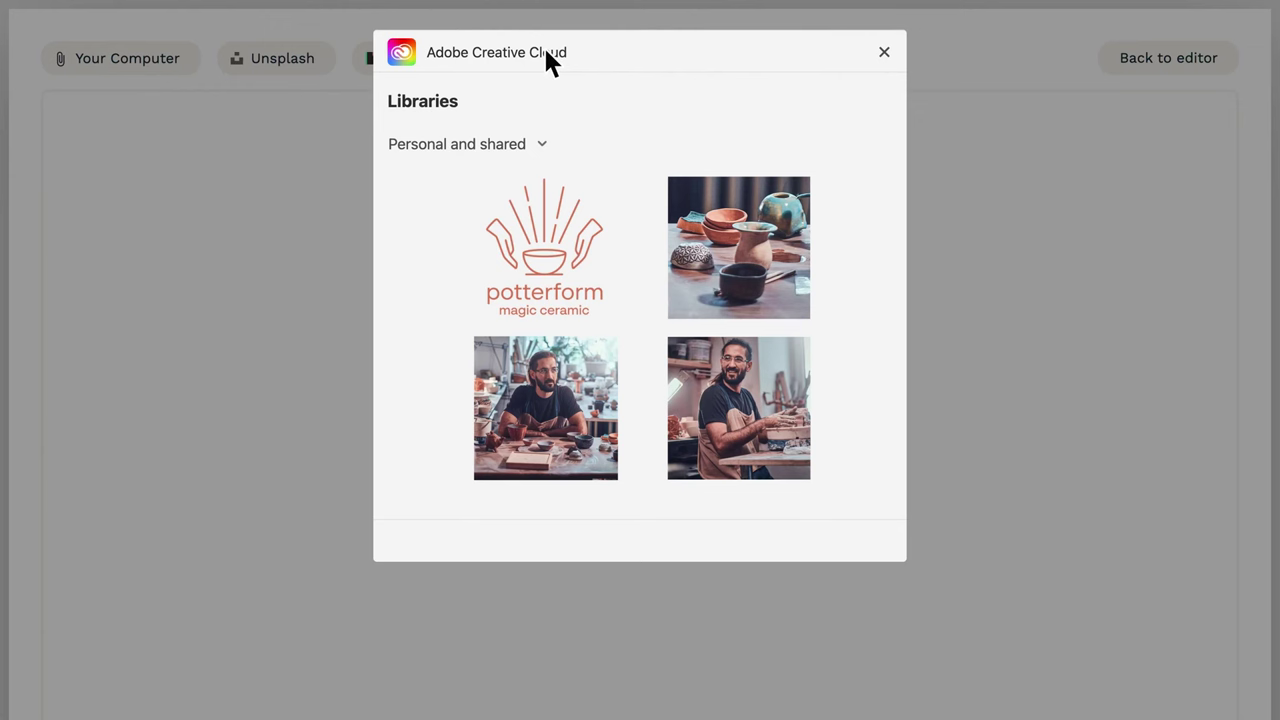
click(546, 405)
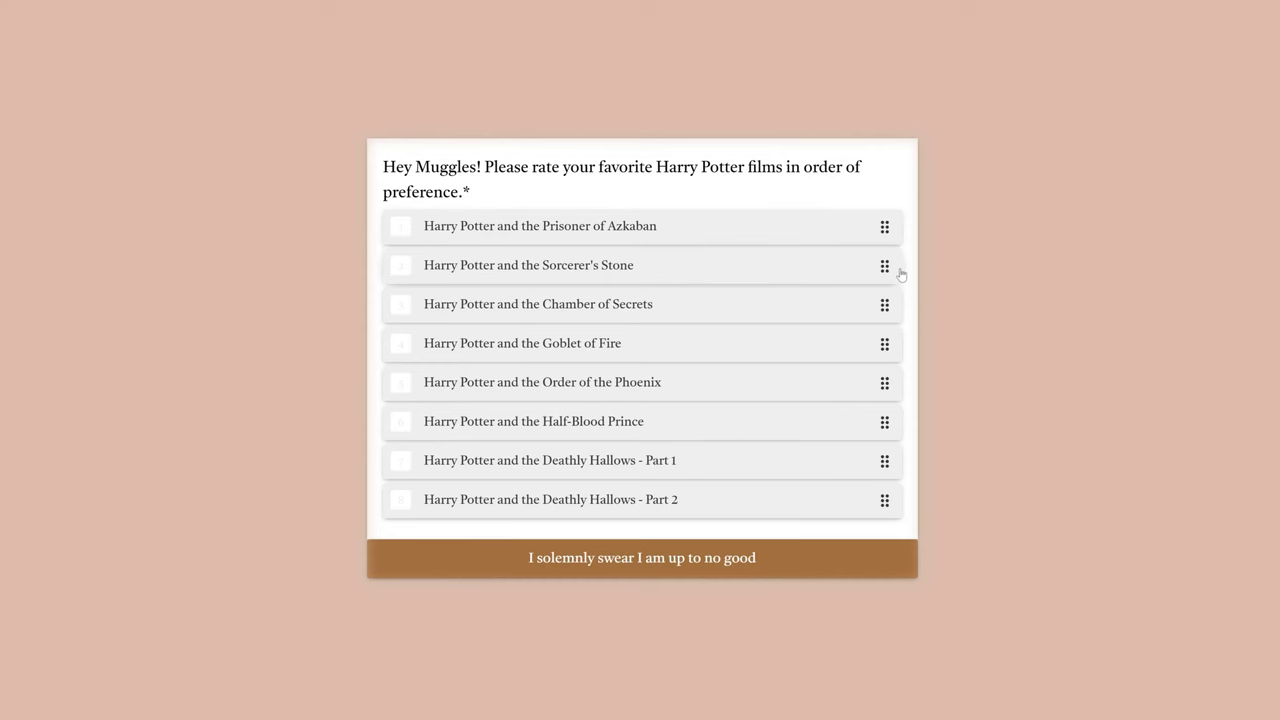
- Reorder the Harry Potter films in the ranking question and submit the form
drag(893, 272, 900, 466)
drag(896, 315, 891, 507)
drag(887, 306, 903, 277)
click(843, 568)
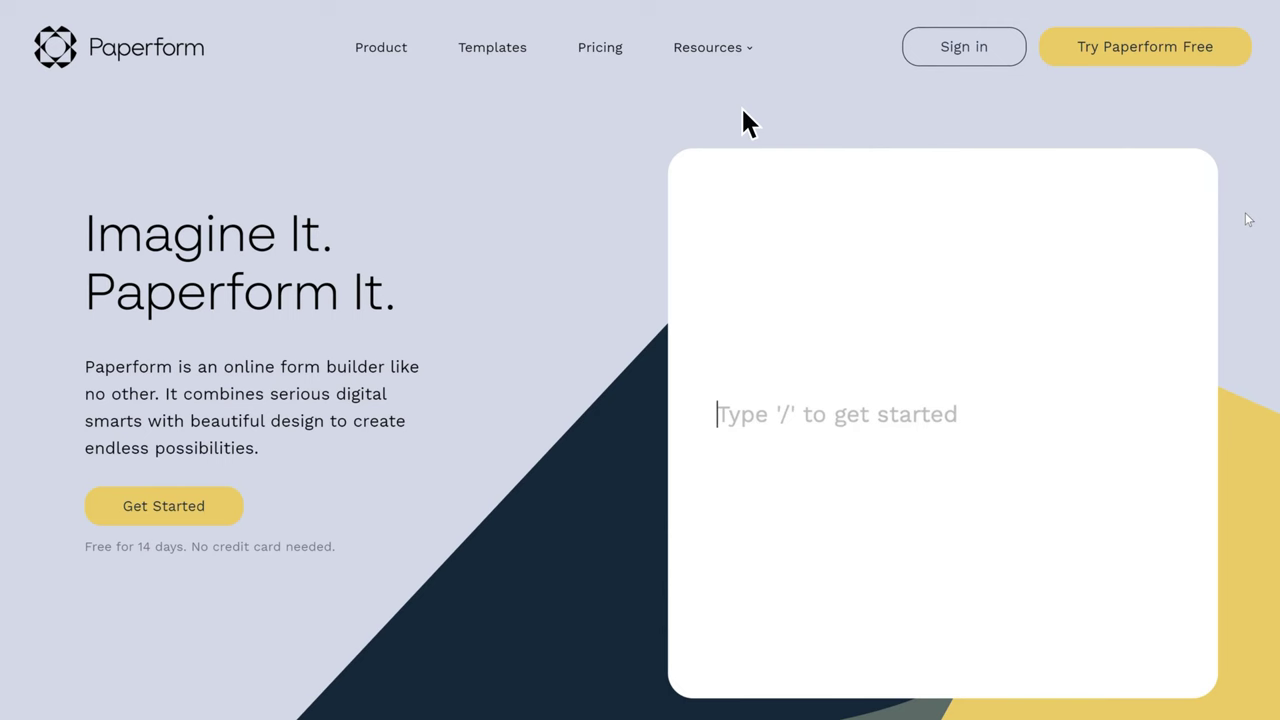
- Look up the Name quick question in the demo editor on the Paperform homepage
text(/name)
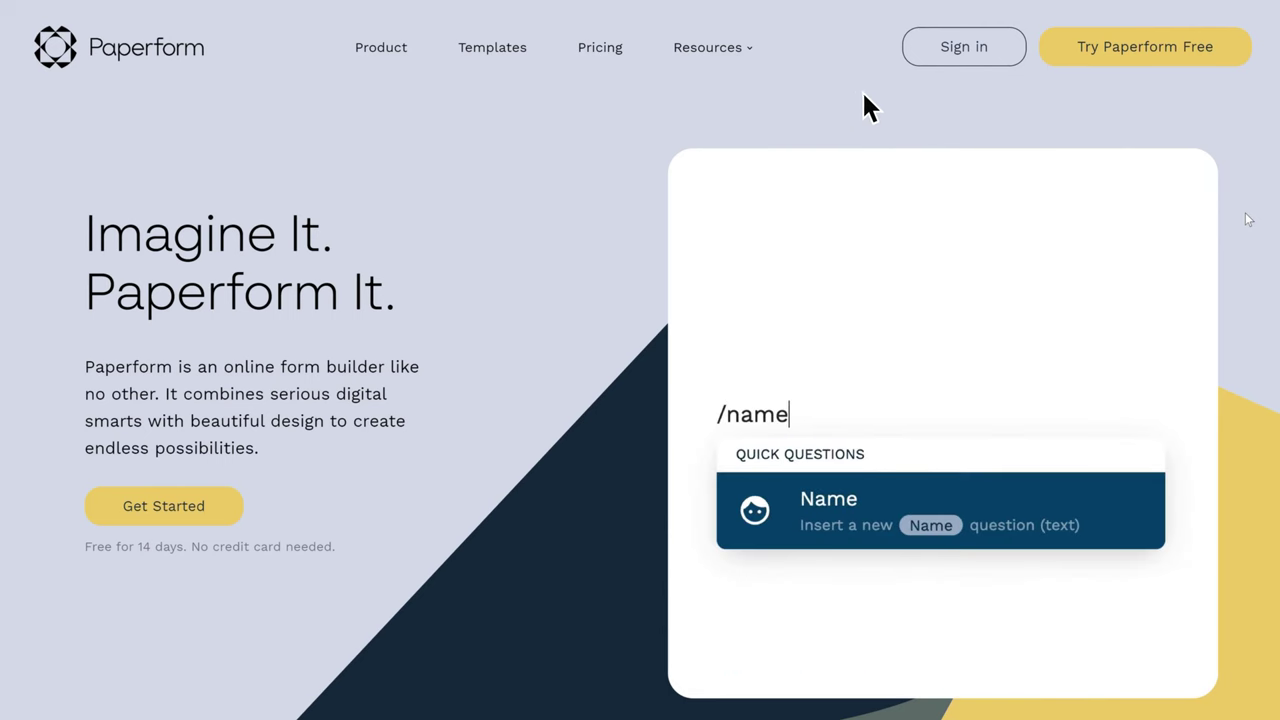